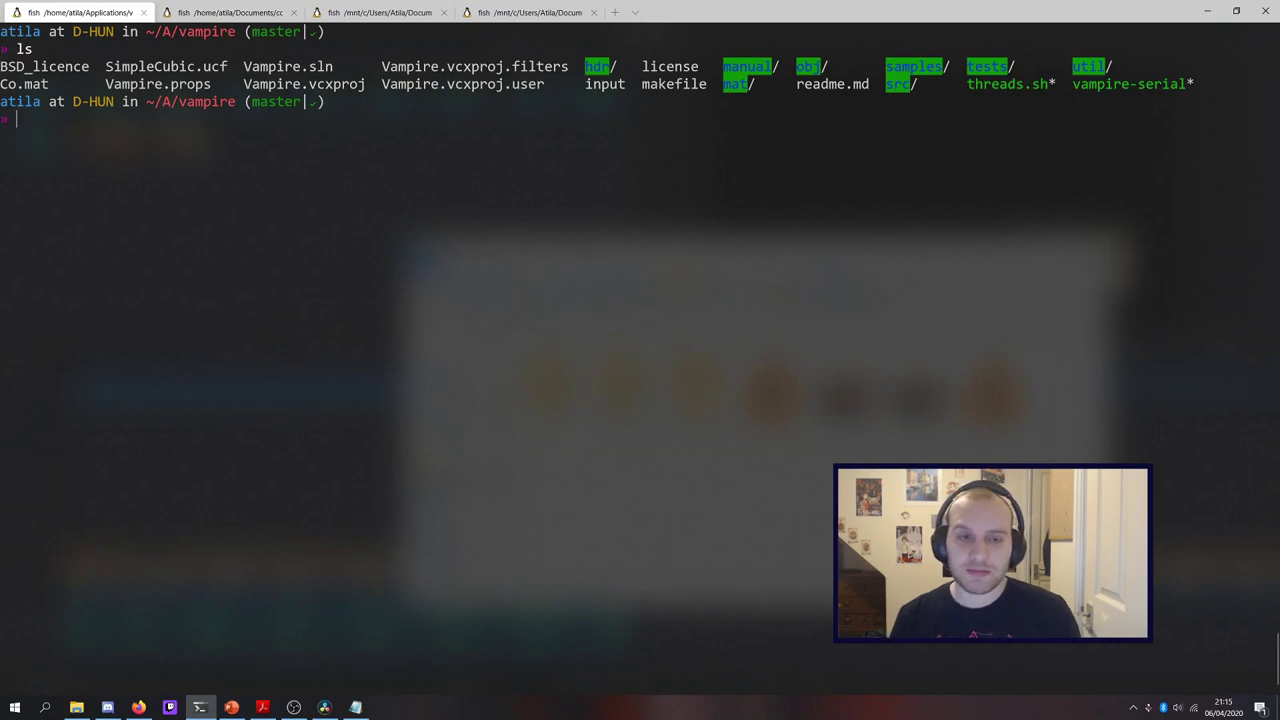
# Build the converter with 'make vdc', then change into util/vdc and list its files.
pyautogui.write('make vdc')
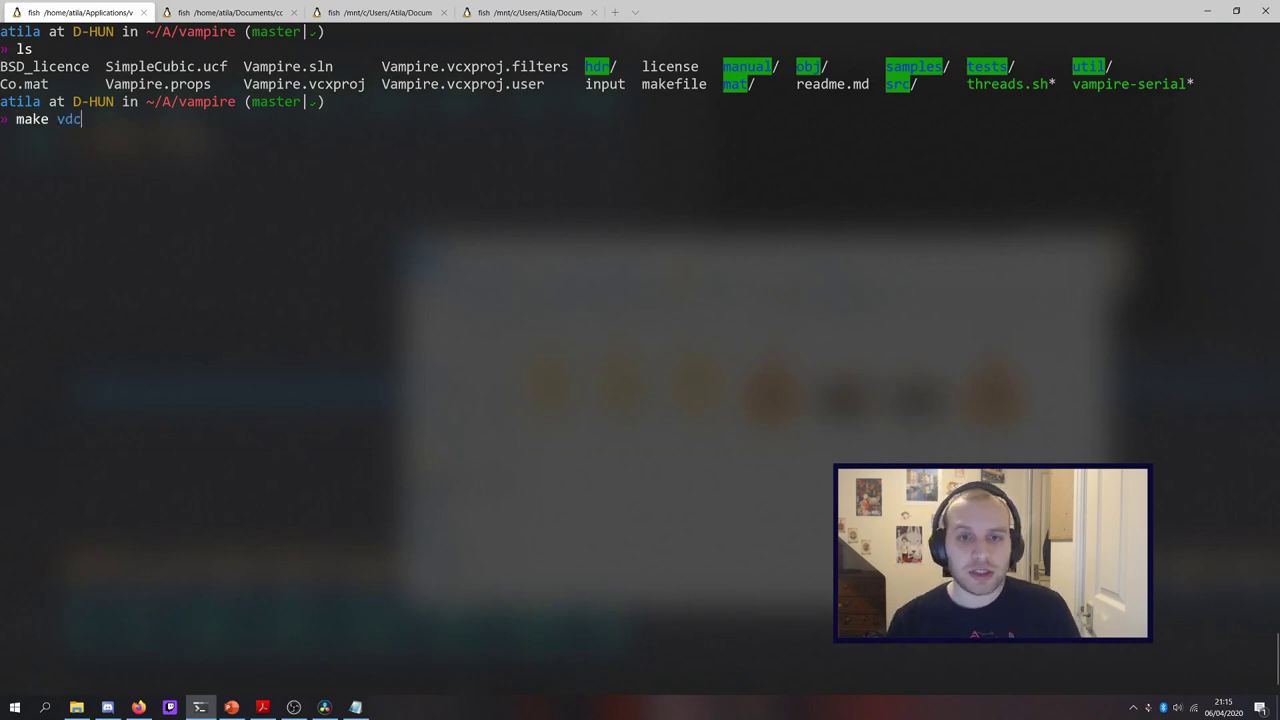
pyautogui.press('Return')
pyautogui.write('cd ')
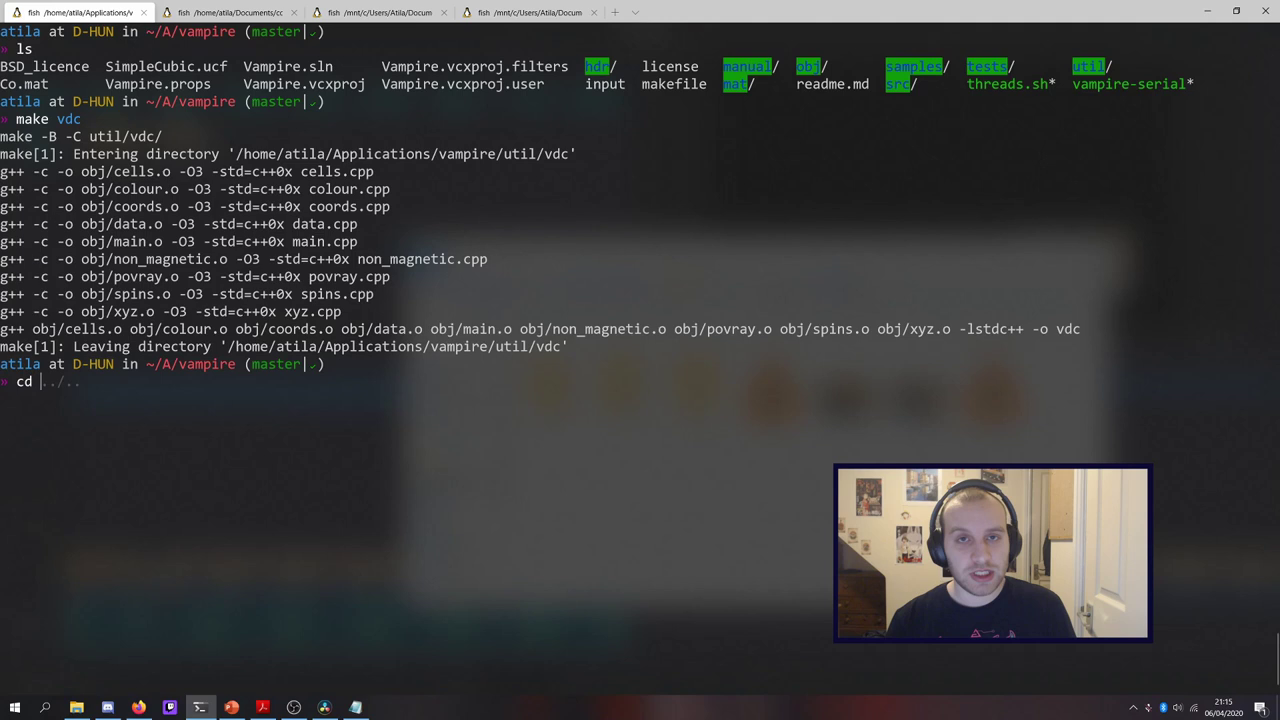
pyautogui.write('util/vdc')
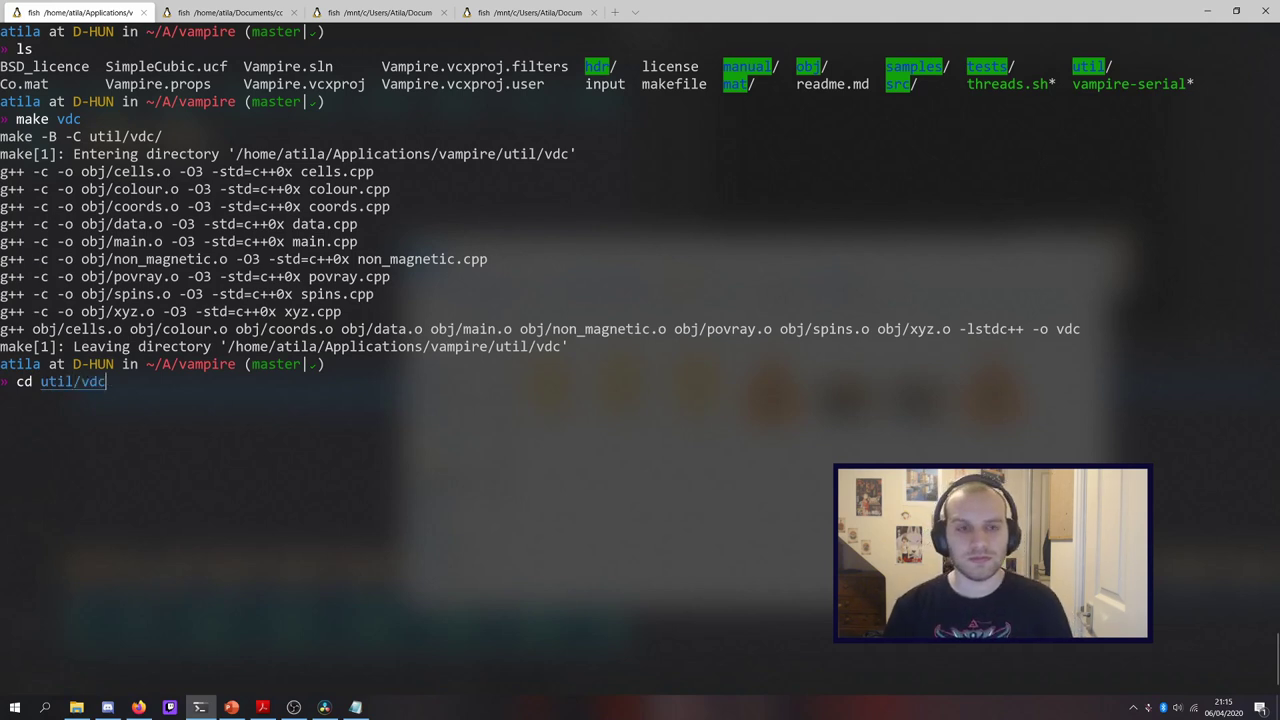
pyautogui.press('Return')
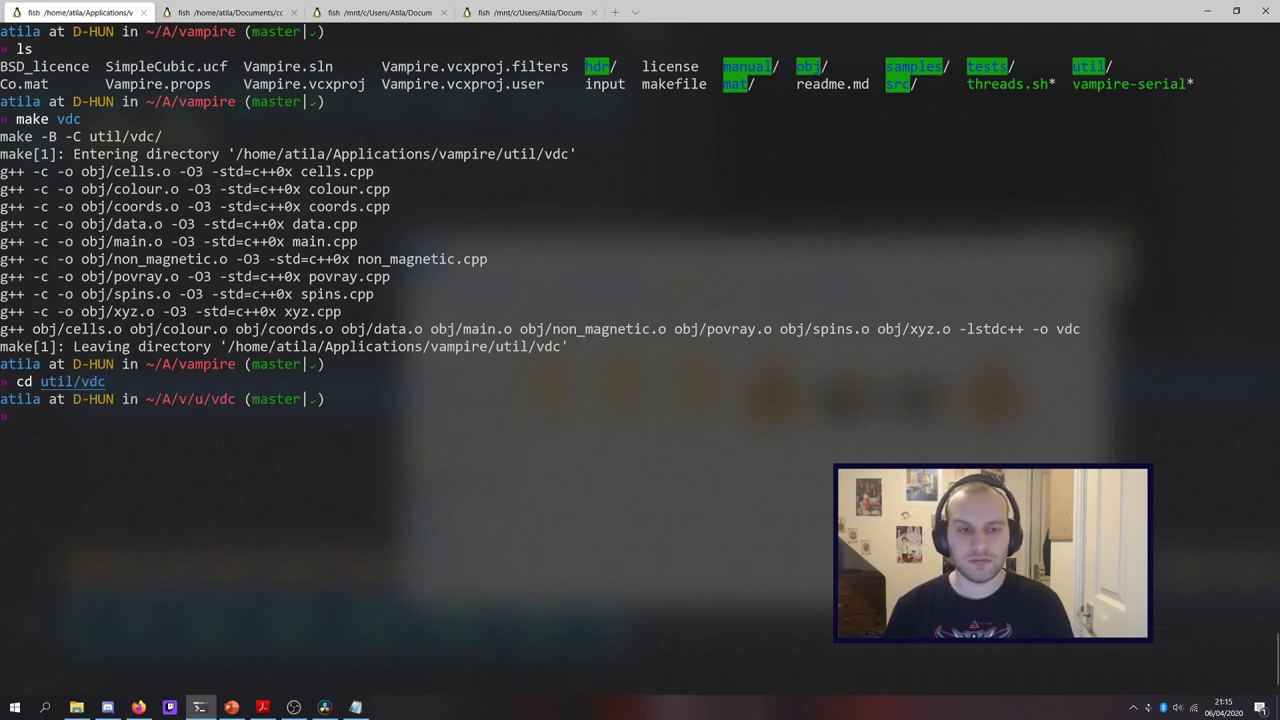
pyautogui.write('ls')
pyautogui.press('Return')
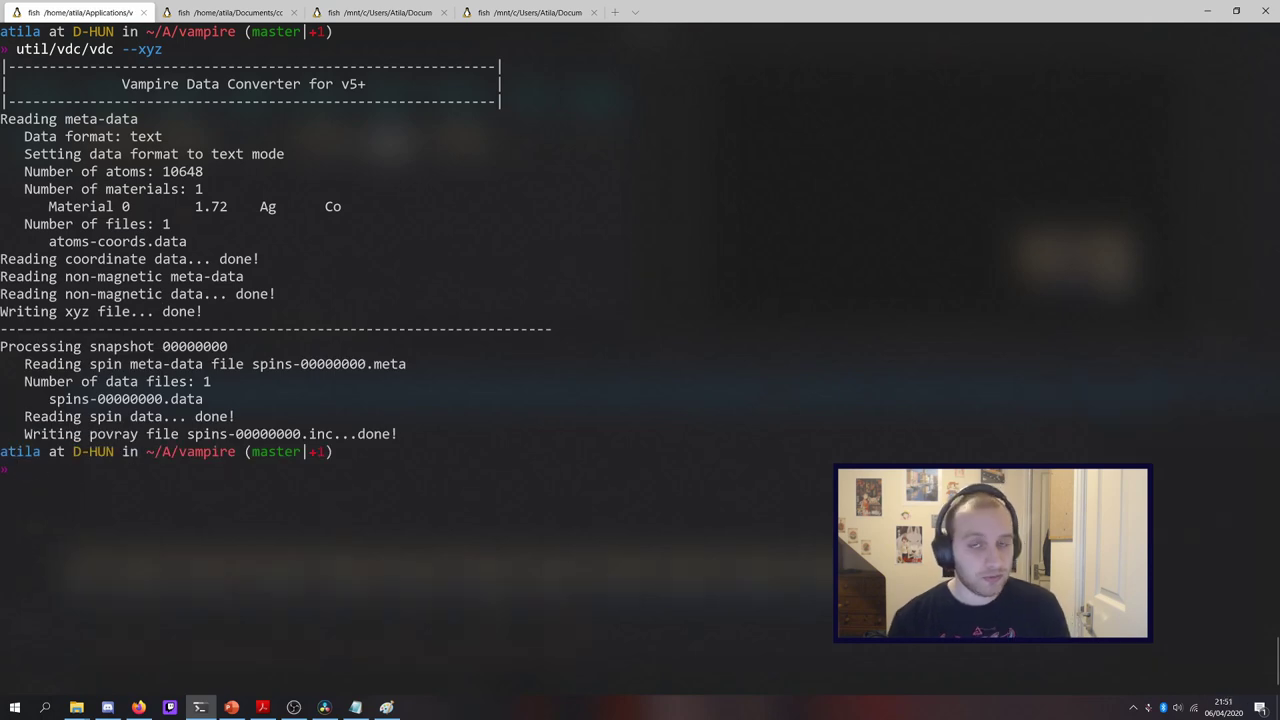
# Load crystal.xyz in Jmol and rotate the cubic crystal to a new viewing angle.
pyautogui.write('jmol c')
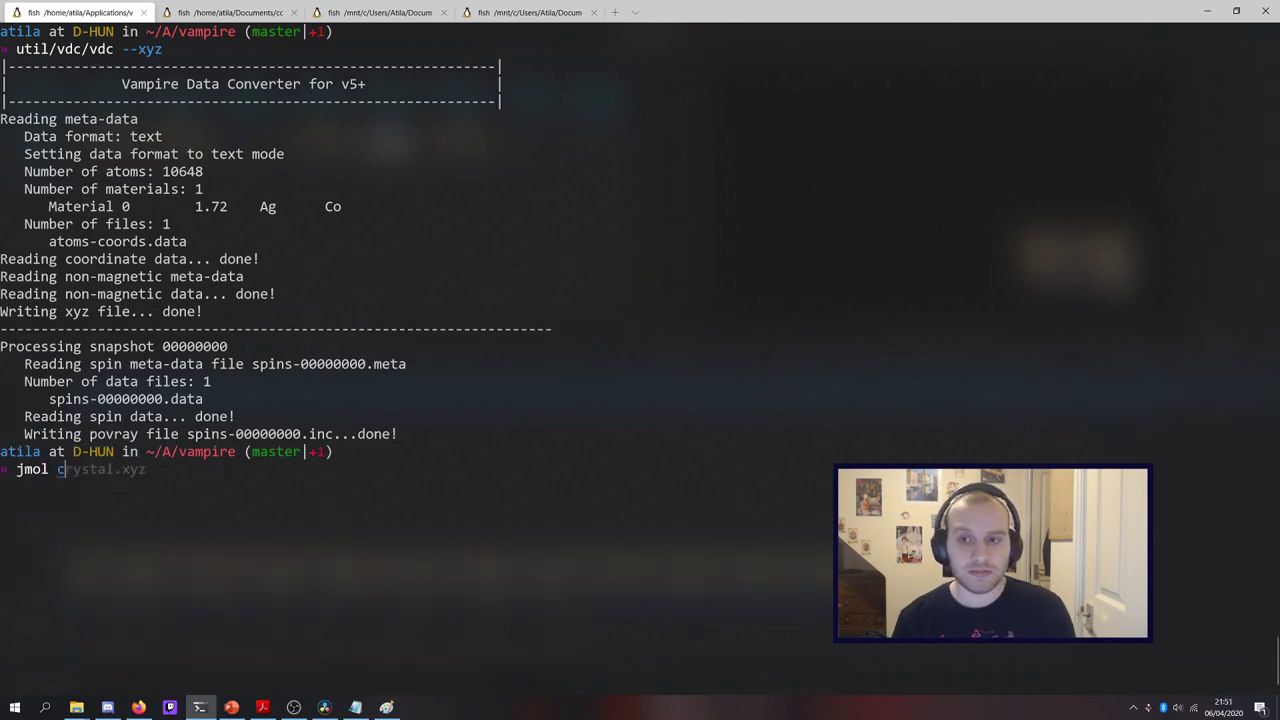
pyautogui.press('Tab')
pyautogui.press('Return')
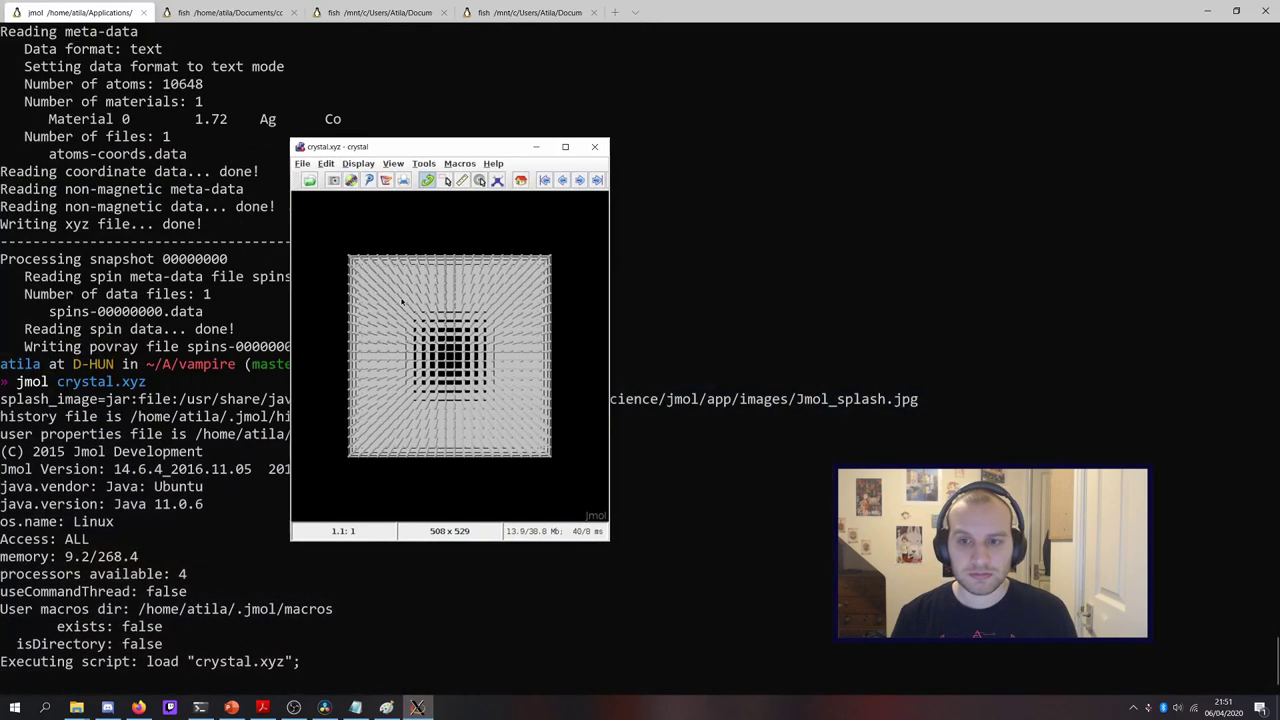
pyautogui.moveTo(414, 294); pyautogui.dragTo(460, 315)
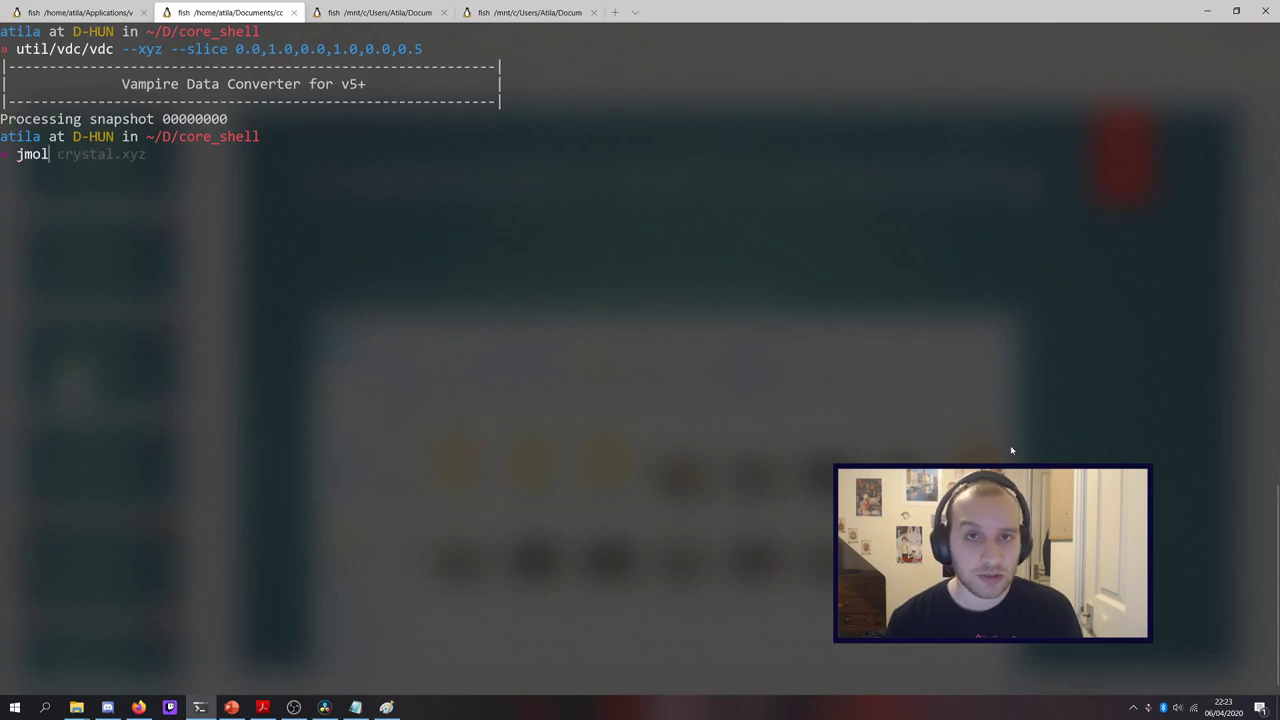
# Load the sliced crystal.xyz in Jmol and tilt it so the red core moves down.
pyautogui.press('Right')
pyautogui.press('Return')
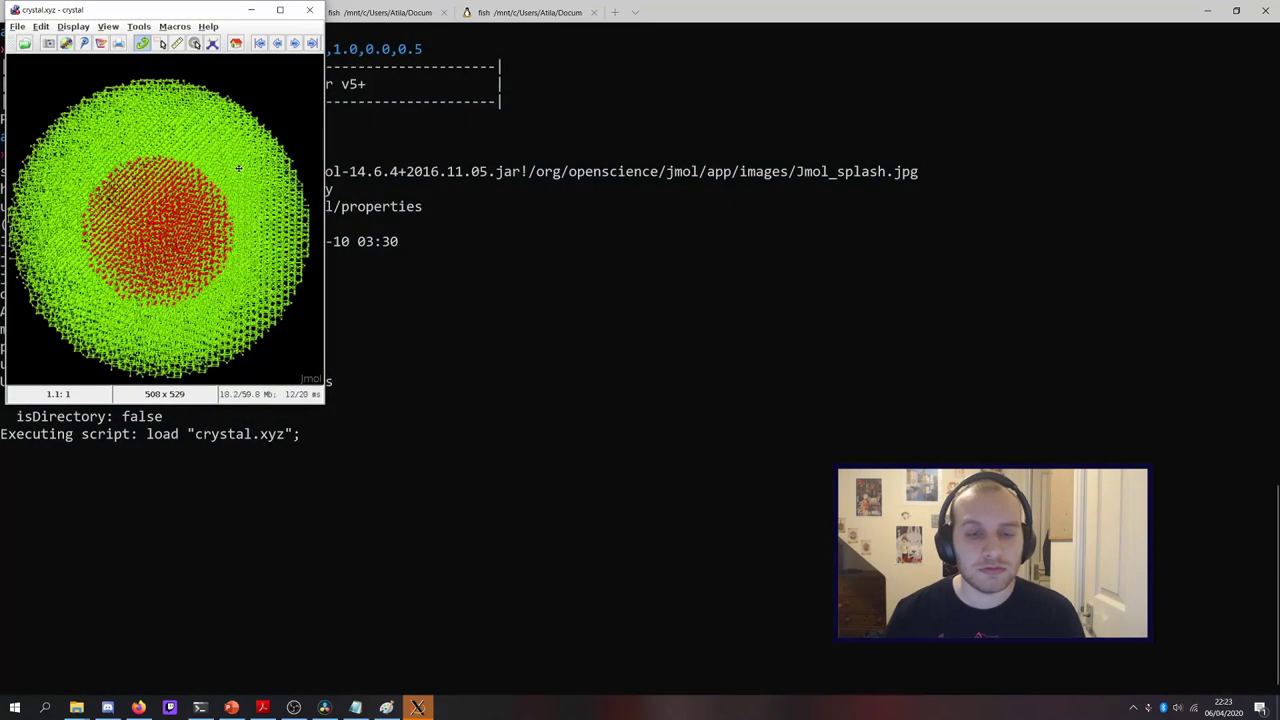
pyautogui.moveTo(239, 168); pyautogui.dragTo(316, 255)
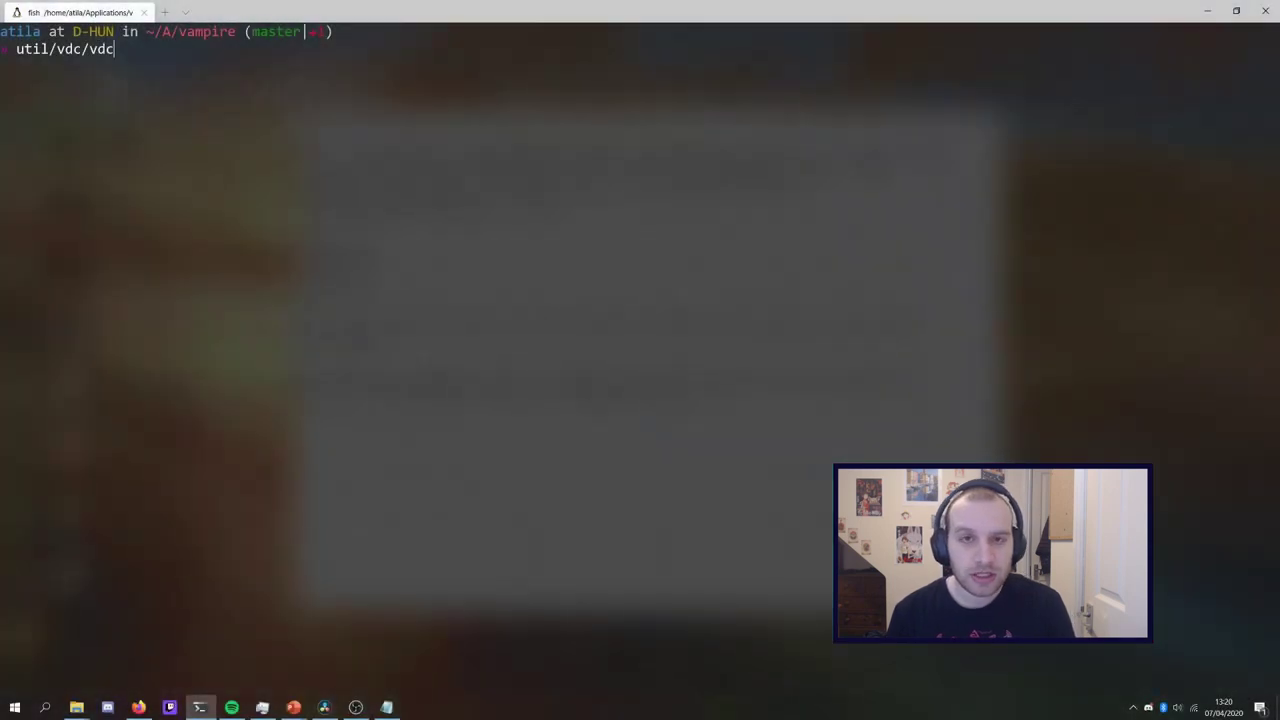
# Run 'util/vdc/vdc --povray' to write spins-00000000.inc, then list the vampire folder.
pyautogui.write('--pov')
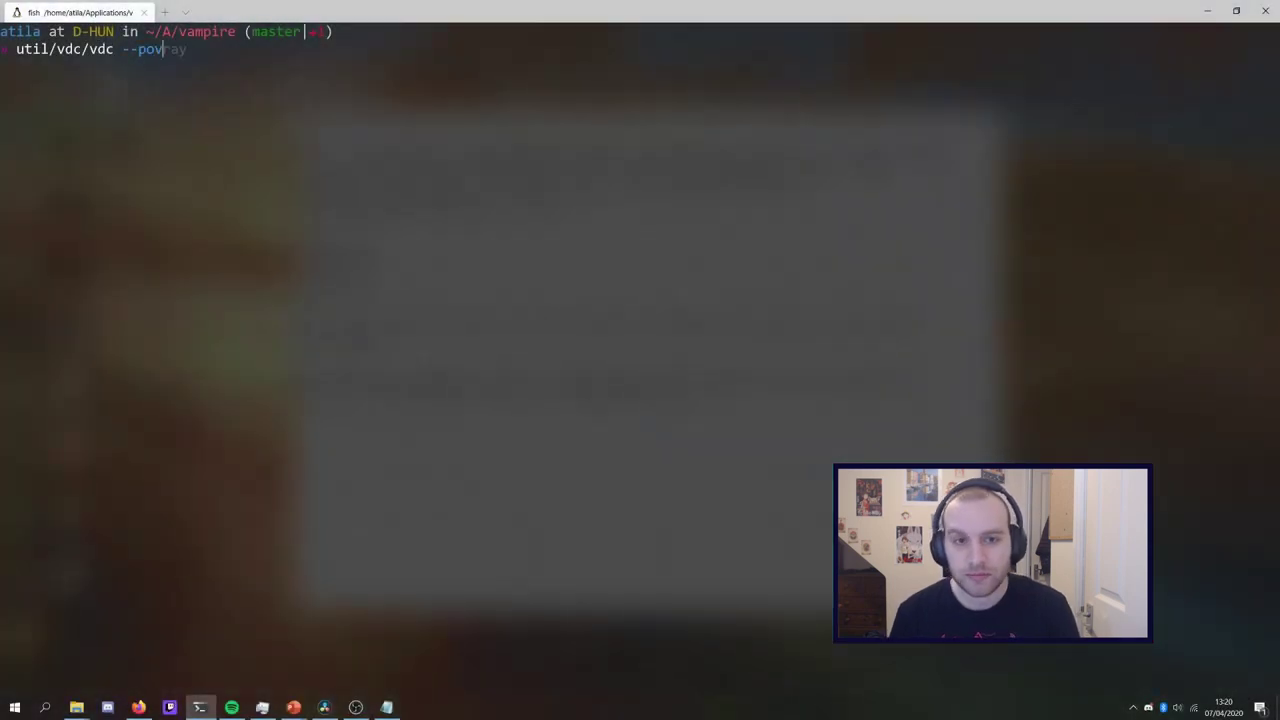
pyautogui.write('ray')
pyautogui.press('Return')
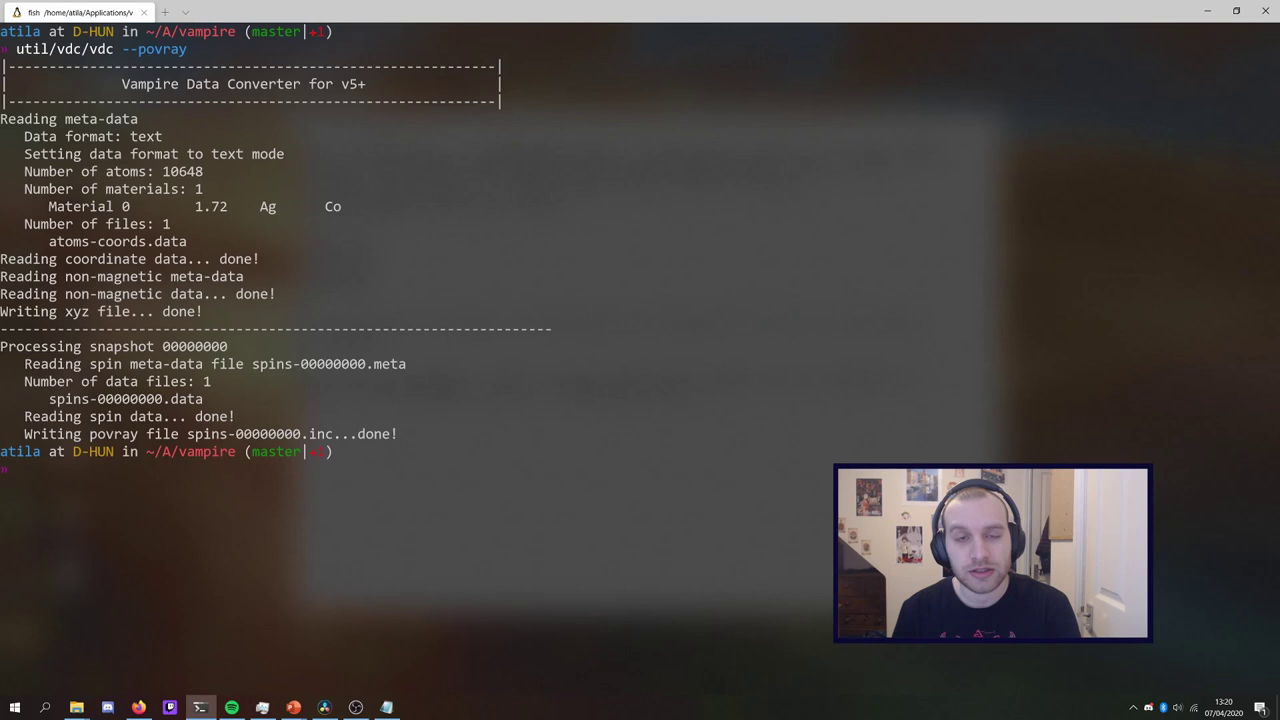
pyautogui.write('ls')
pyautogui.press('Return')
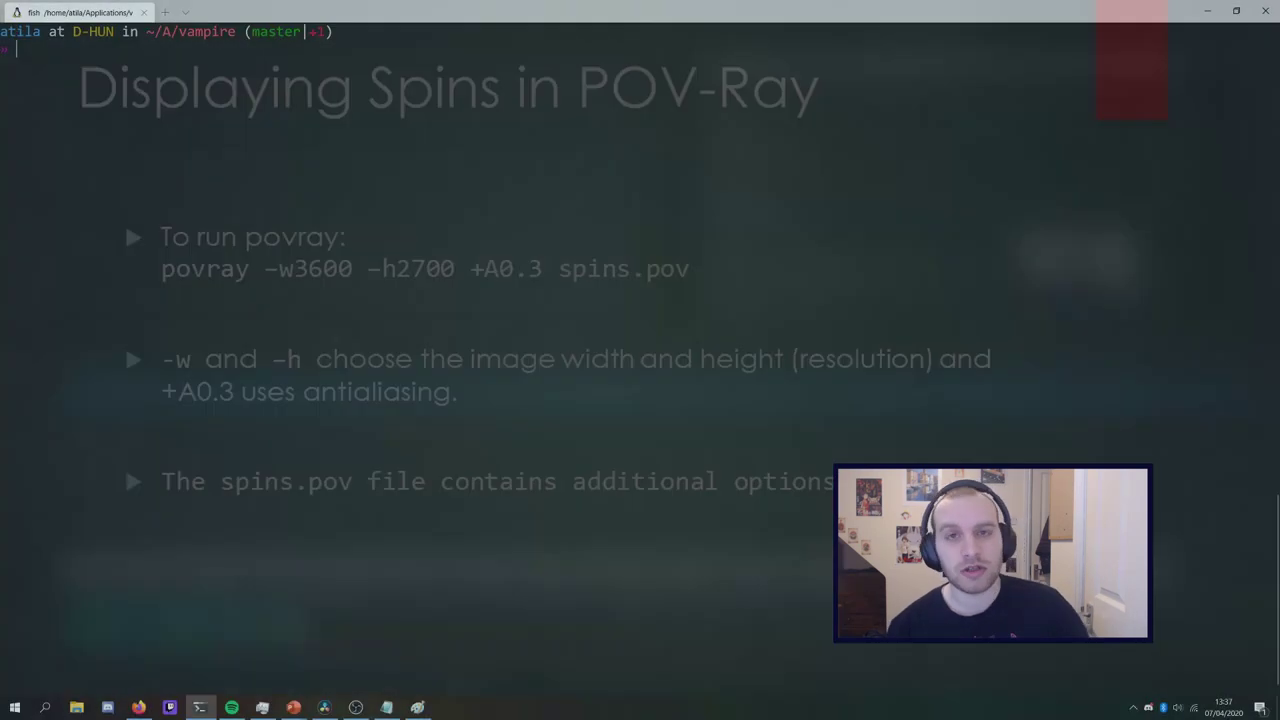
# Render spins.pov with 'povray -w1800 -h1350 +A0.3 spins.pov'.
pyautogui.write('pov')
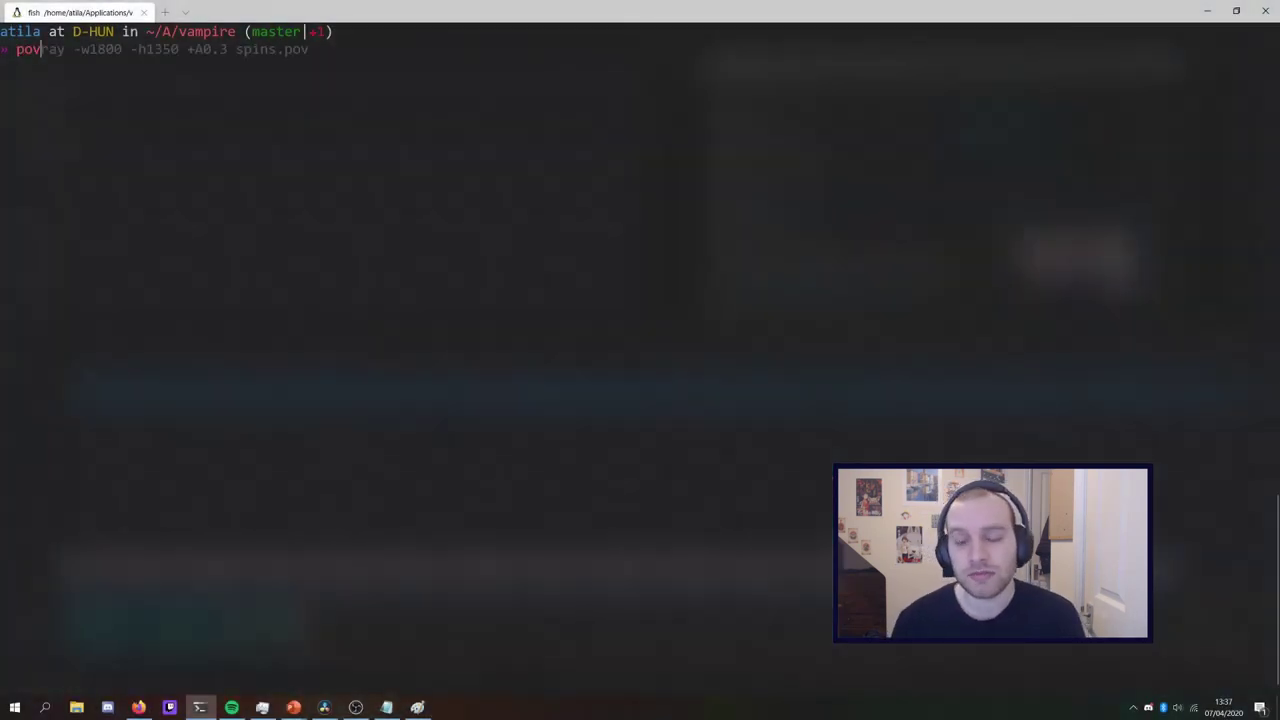
pyautogui.press('Right')
pyautogui.press('Return')
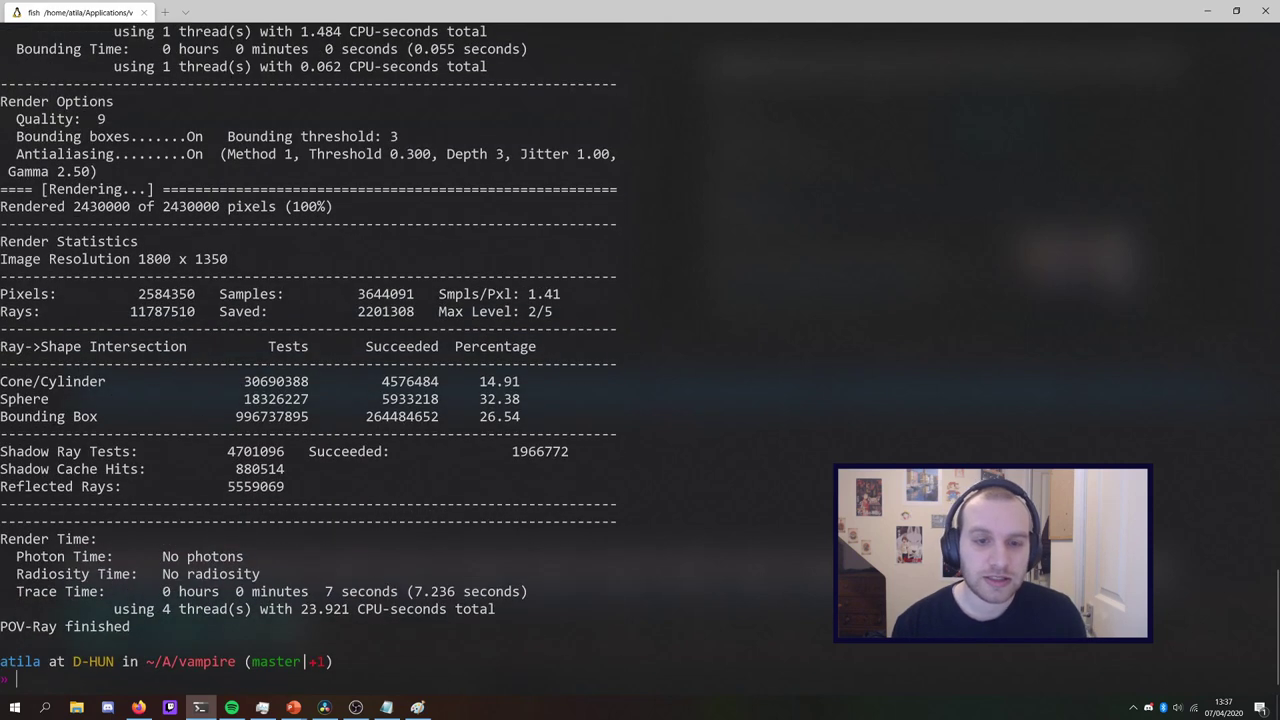
# View the rendered spins.png in Photos using 'wsl-open *.png'.
pyautogui.write('wsl')
pyautogui.press('Right')
pyautogui.press('Return')
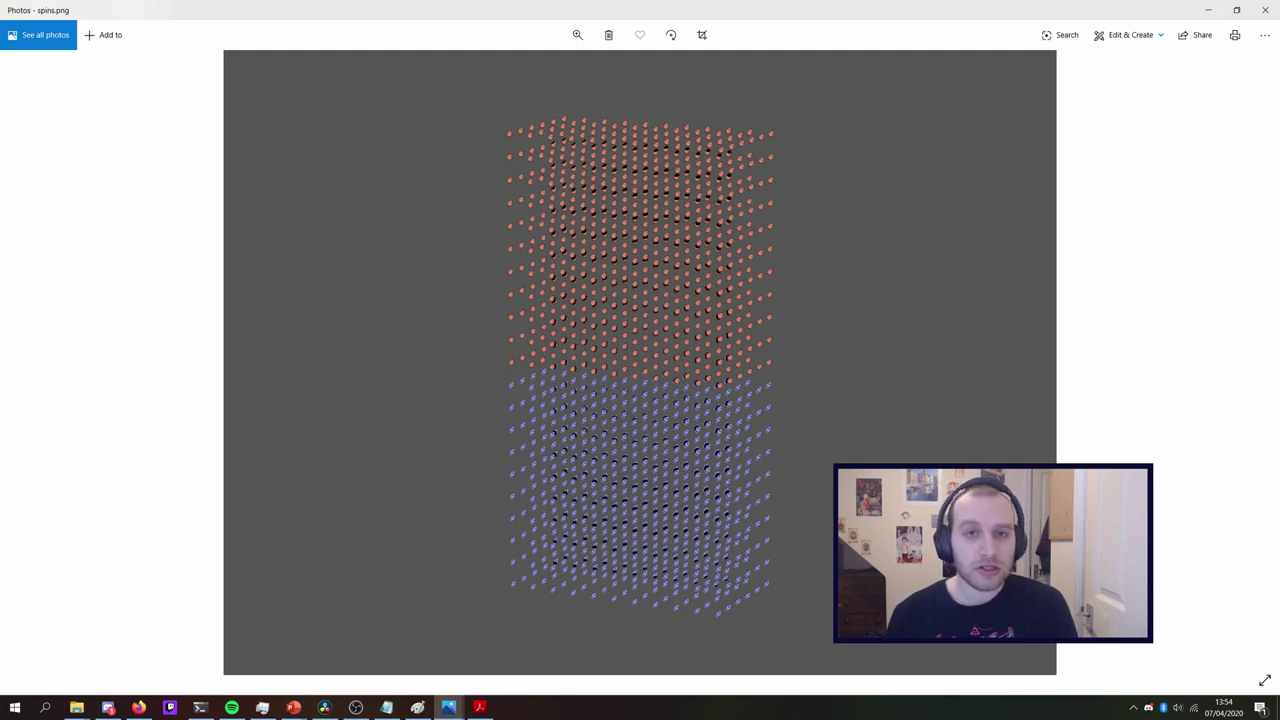
# Rerun the converter as 'util/vdc/vdc --povray --vector-z 1,1,1' to recolour the spins.
pyautogui.write('ut')
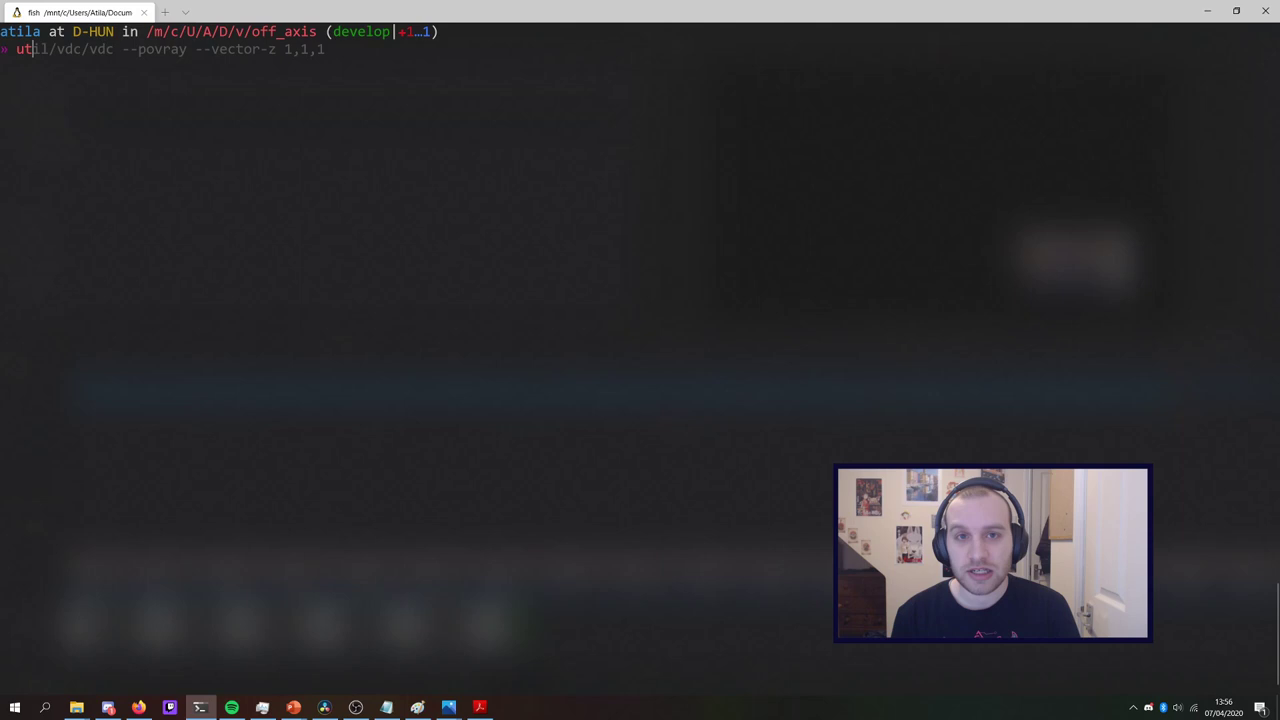
pyautogui.press('Right')
pyautogui.press('Return')
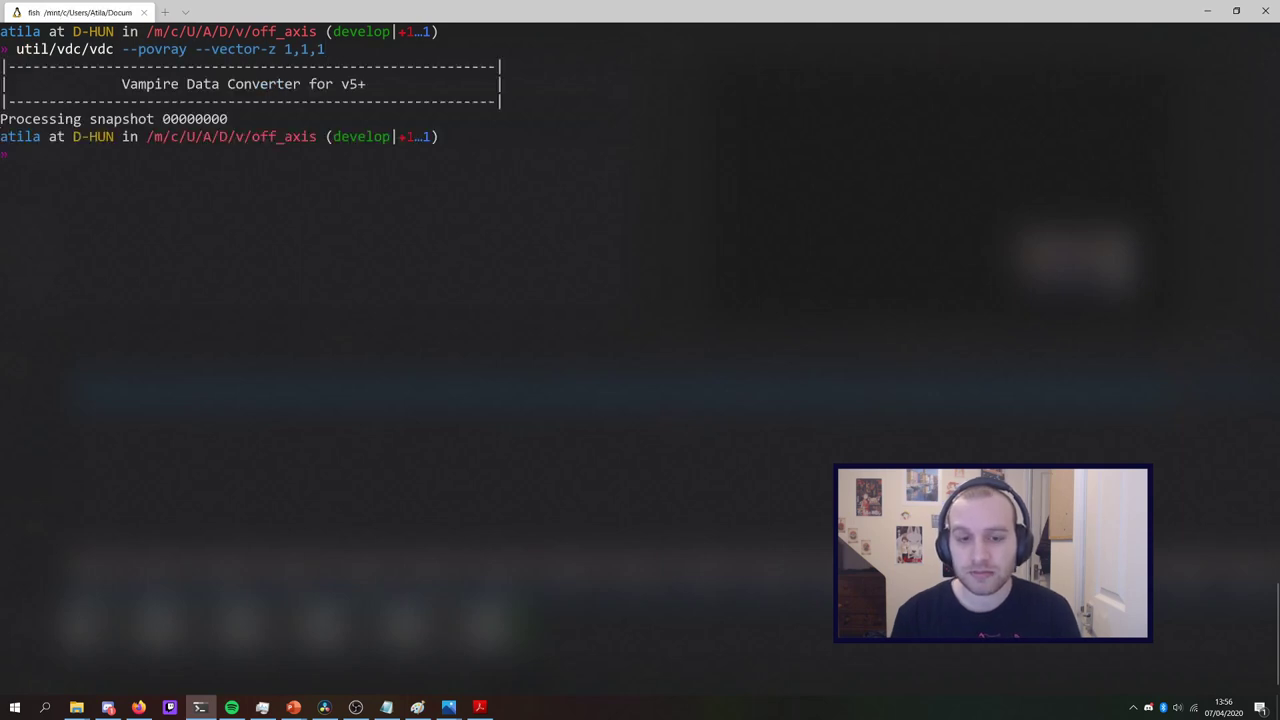
# Re-render spins.pov at 1800×1350 with POV-Ray using the recoloured spins.
pyautogui.write('pov')
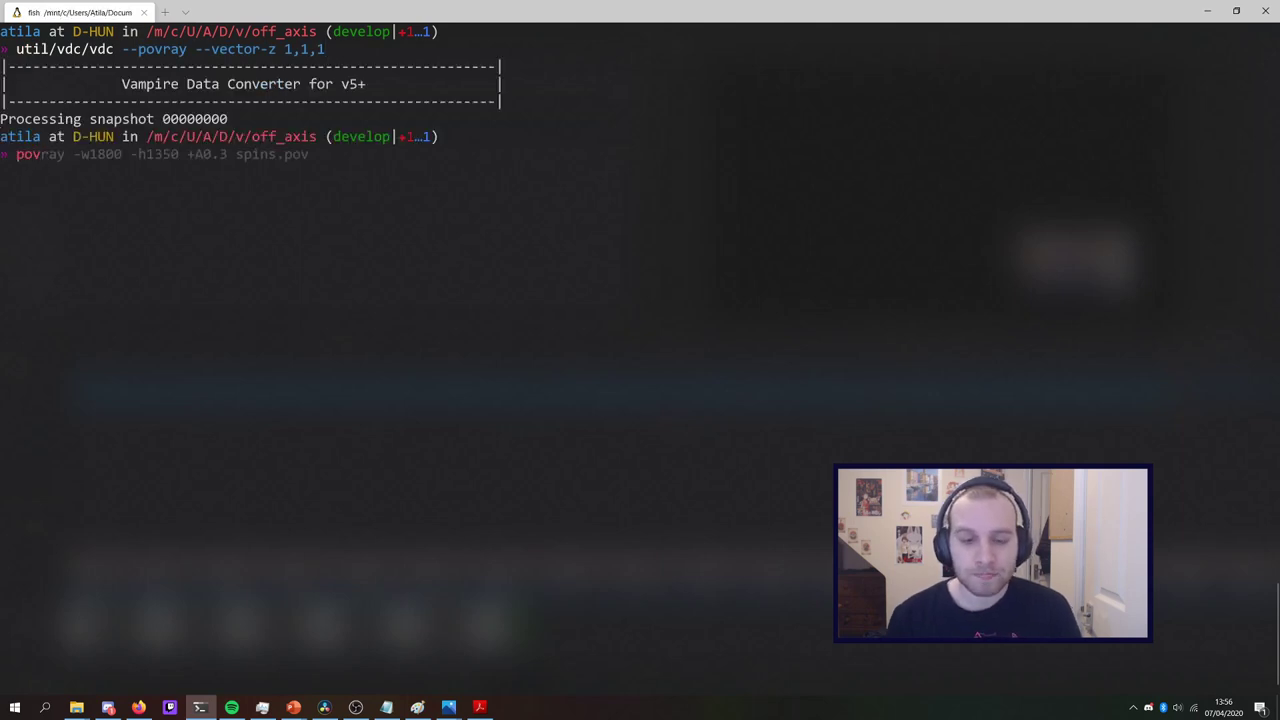
pyautogui.press('Right')
pyautogui.press('Return')
# View the new spins.png in Photos with 'wsl-open *.png'.
pyautogui.write('w')
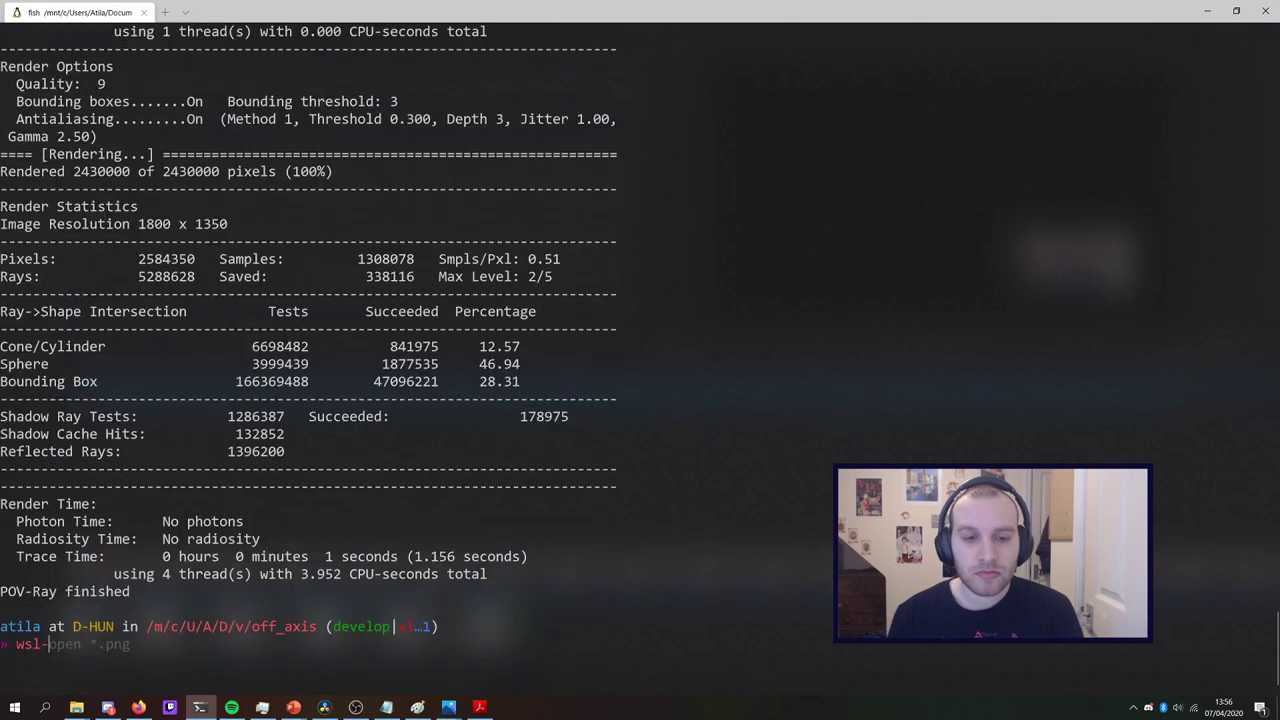
pyautogui.press('Right')
pyautogui.press('Return')
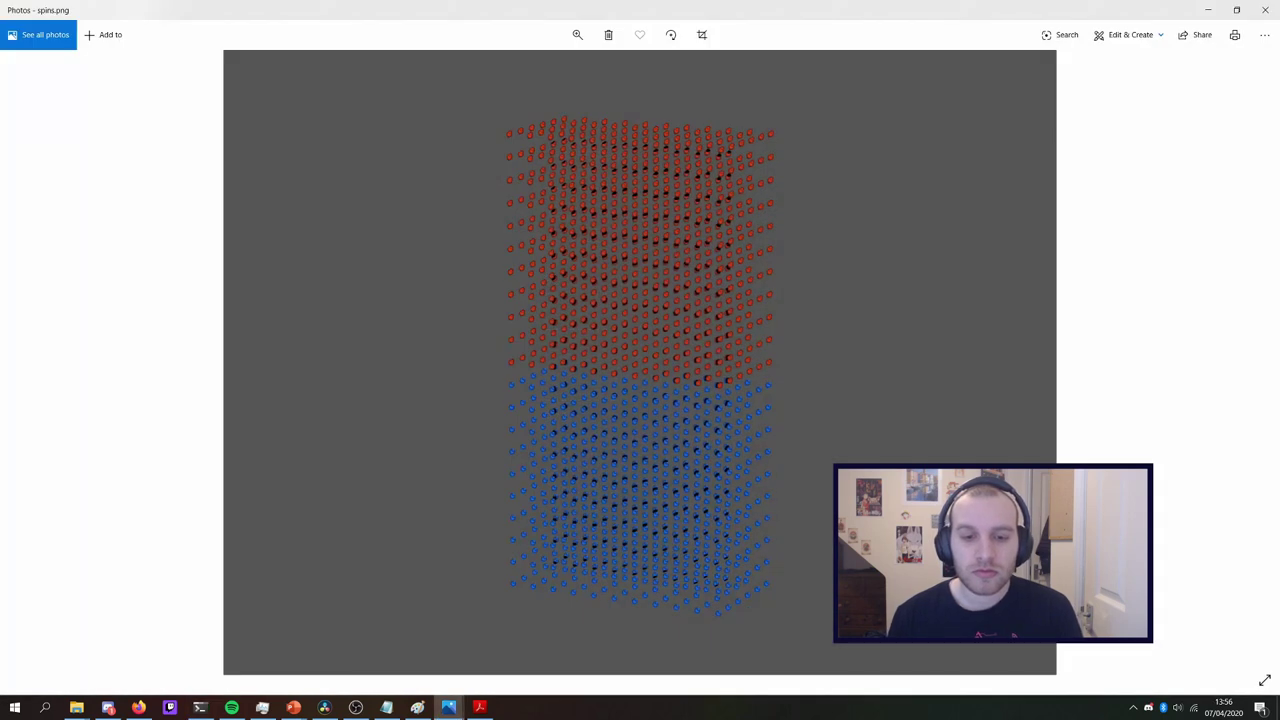